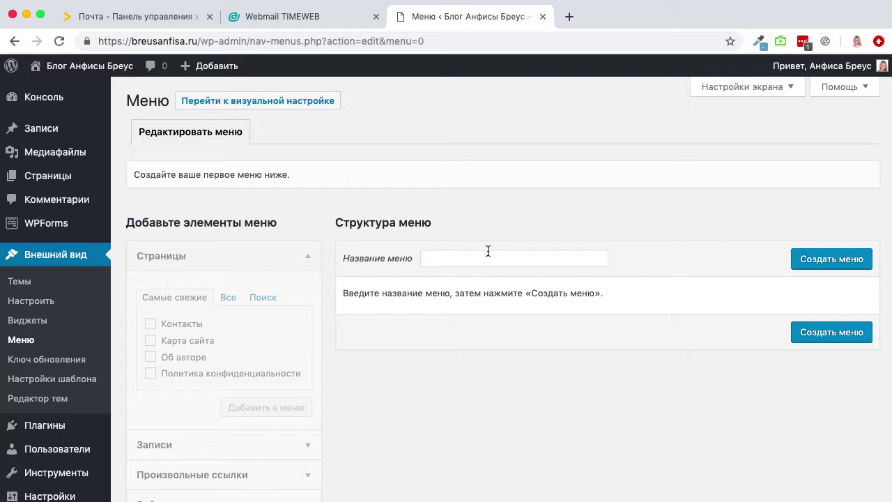
- Create the site's first navigation menu with the name "Главное меню"
{"action": "left_click", "coordinate": [446, 260]}
{"action": "left_click", "coordinate": [456, 286]}
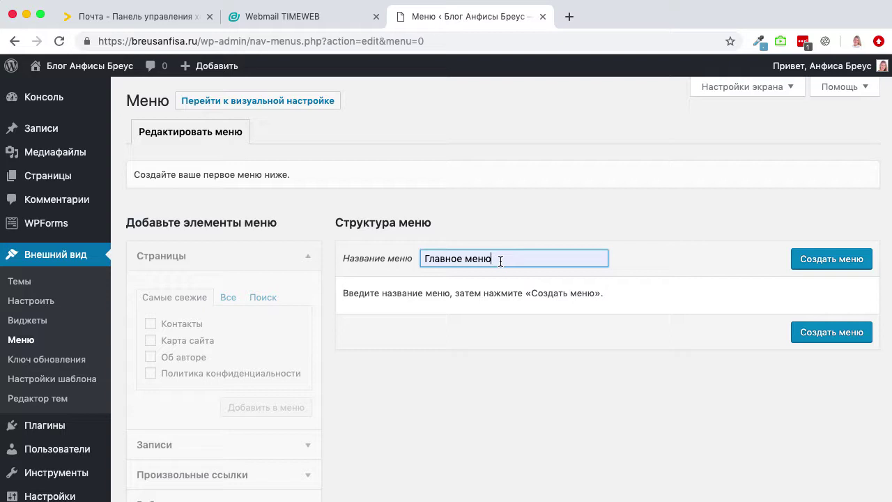
{"action": "left_click", "coordinate": [842, 263]}
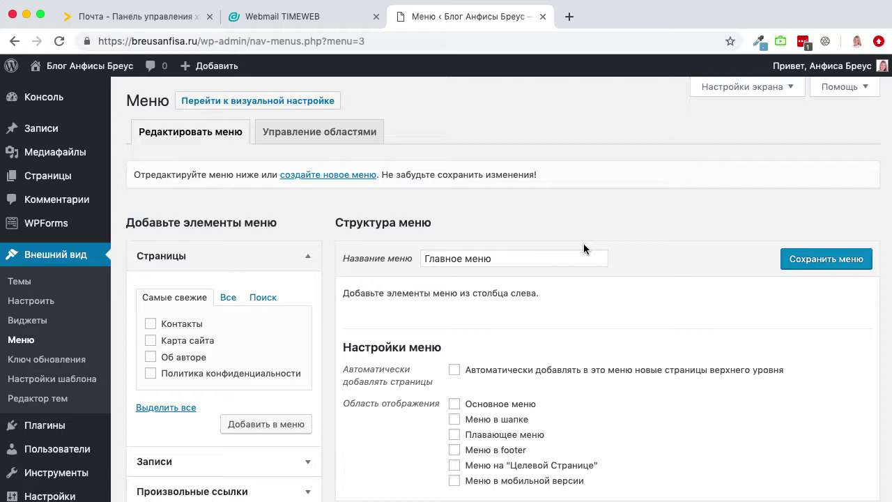
- Add the pages Главная, Контакты and Об авторе to the menu, and place Об авторе above Контакты
{"action": "left_click", "coordinate": [230, 299]}
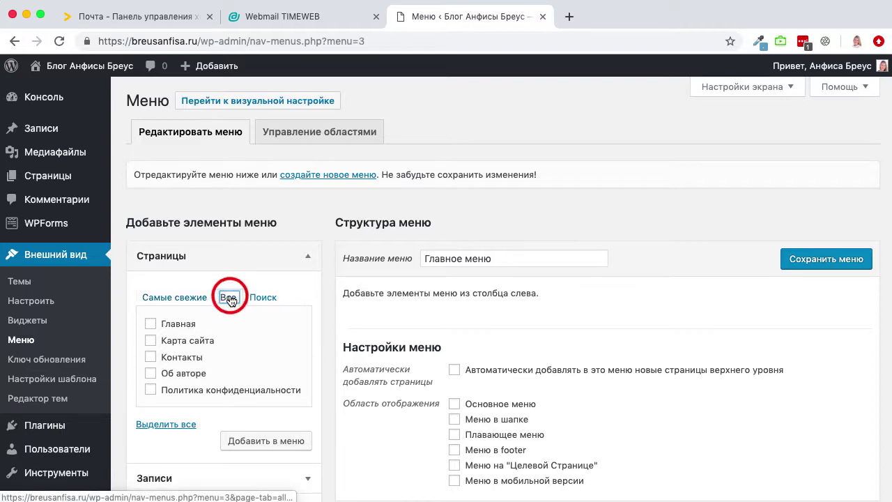
{"action": "left_click", "coordinate": [201, 298]}
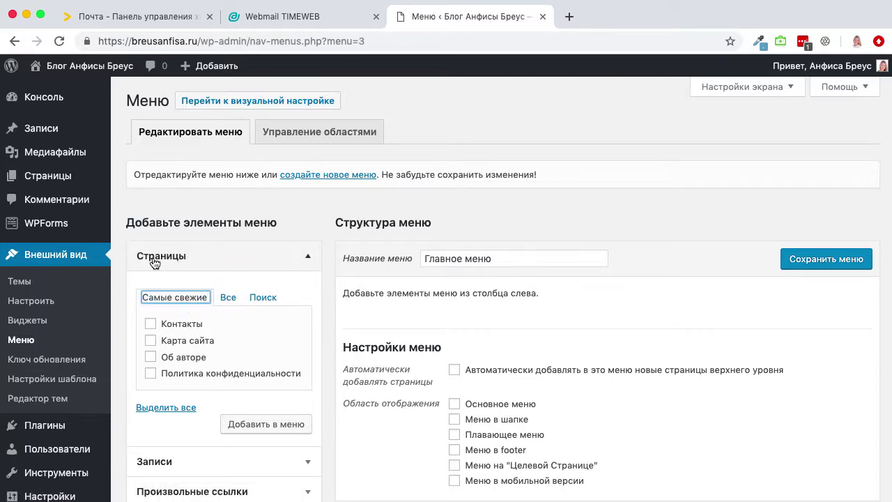
{"action": "left_click", "coordinate": [226, 299]}
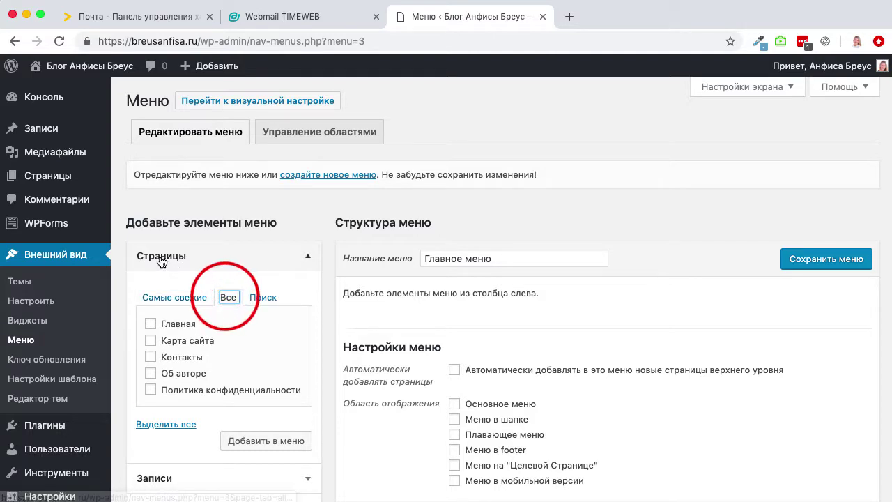
{"action": "left_click", "coordinate": [151, 324]}
{"action": "left_click", "coordinate": [151, 356]}
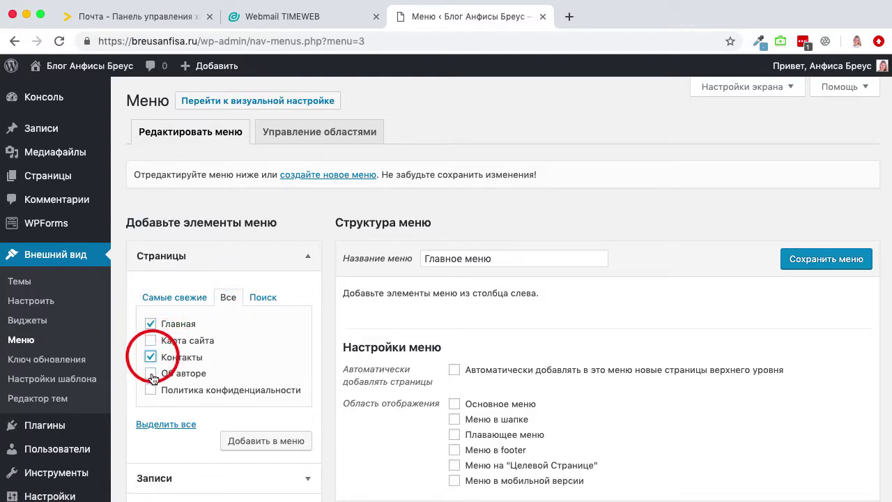
{"action": "left_click", "coordinate": [151, 375]}
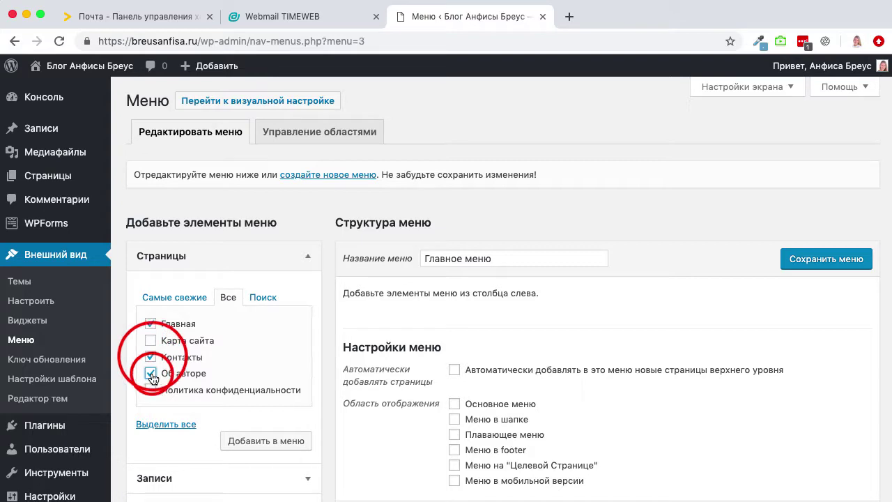
{"action": "left_click", "coordinate": [254, 444]}
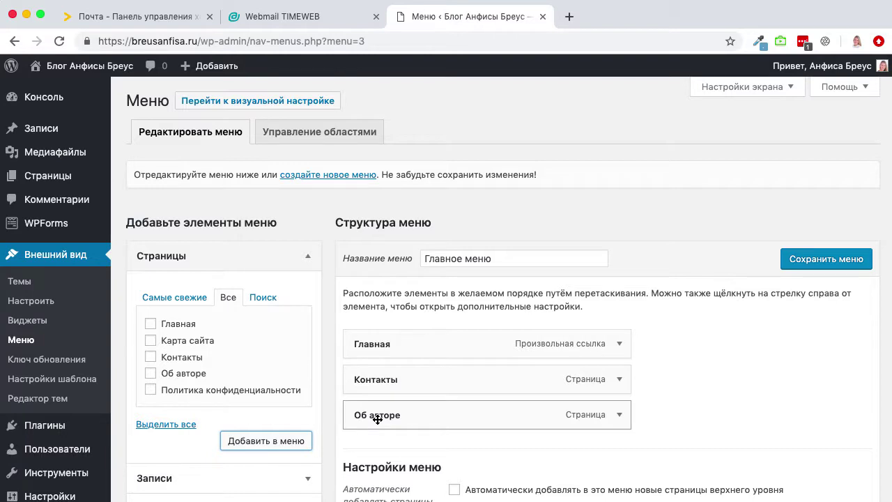
{"action": "left_click_drag", "start_coordinate": [377, 418], "coordinate": [383, 383]}
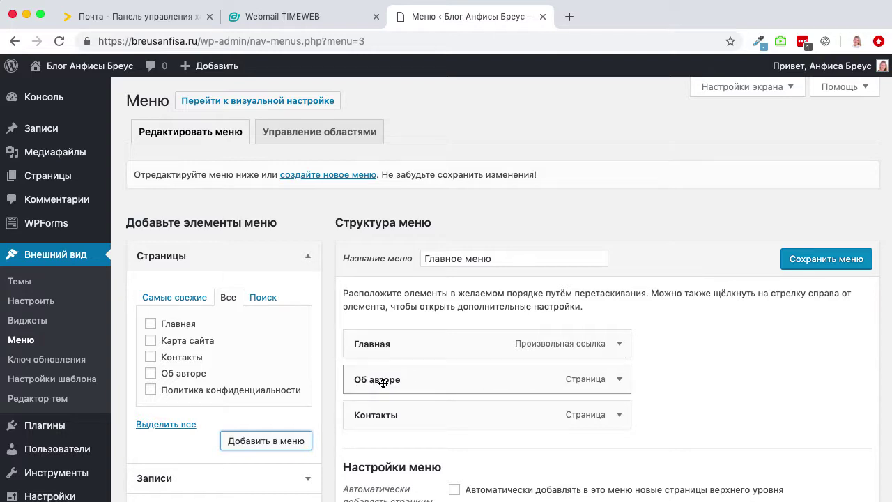
- Assign Главное меню to the "Основное меню" display location and save the menu
{"action": "scroll", "coordinate": [383, 383], "scroll_direction": "down", "scroll_amount": 5}
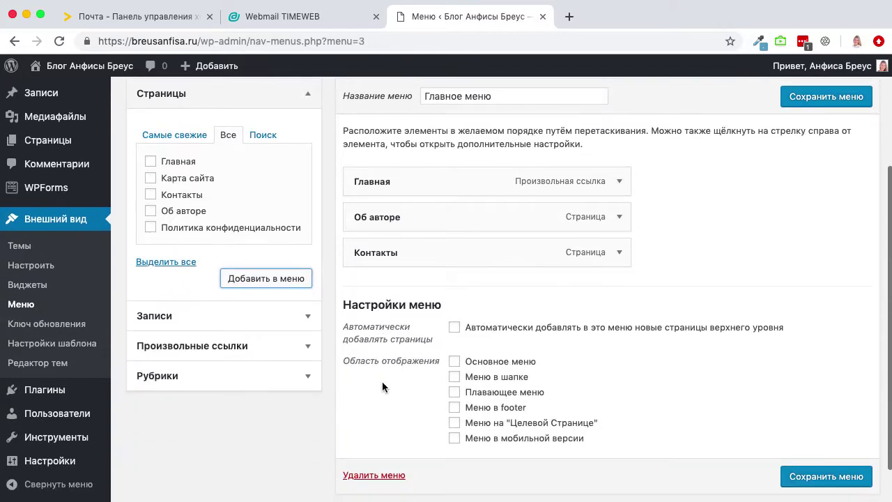
{"action": "left_click", "coordinate": [454, 362]}
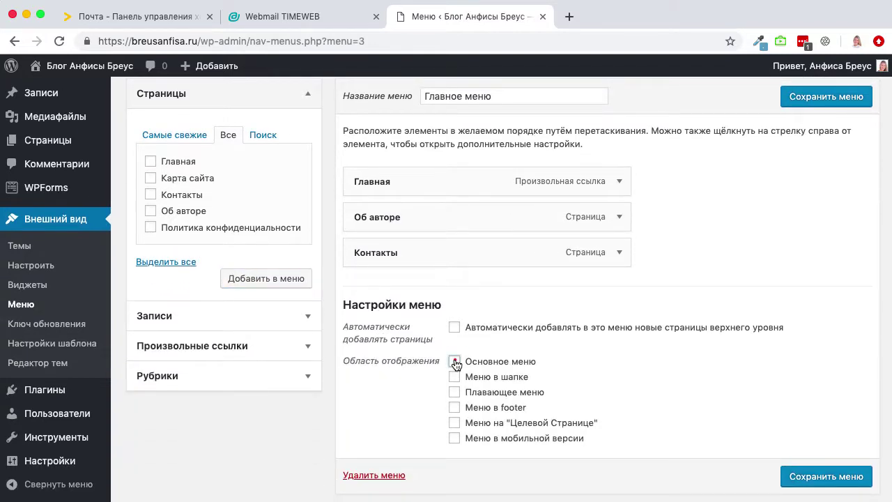
{"action": "scroll", "coordinate": [455, 364], "scroll_direction": "up", "scroll_amount": 2}
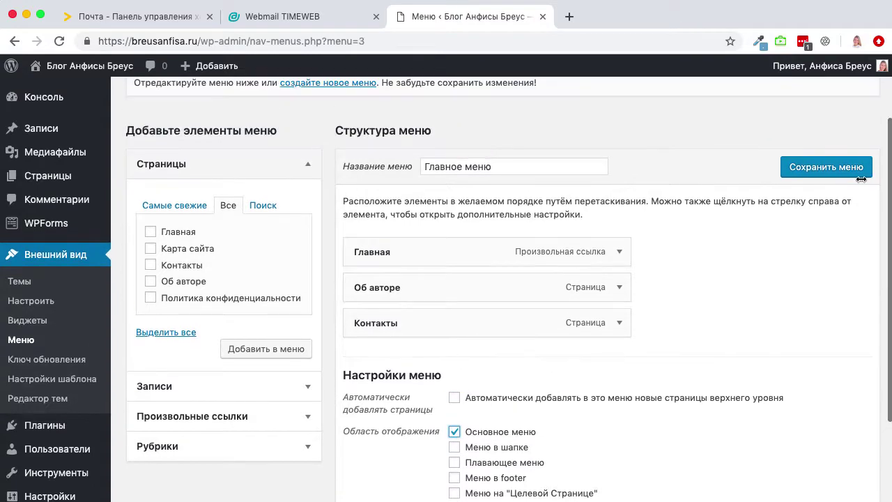
{"action": "left_click", "coordinate": [827, 168]}
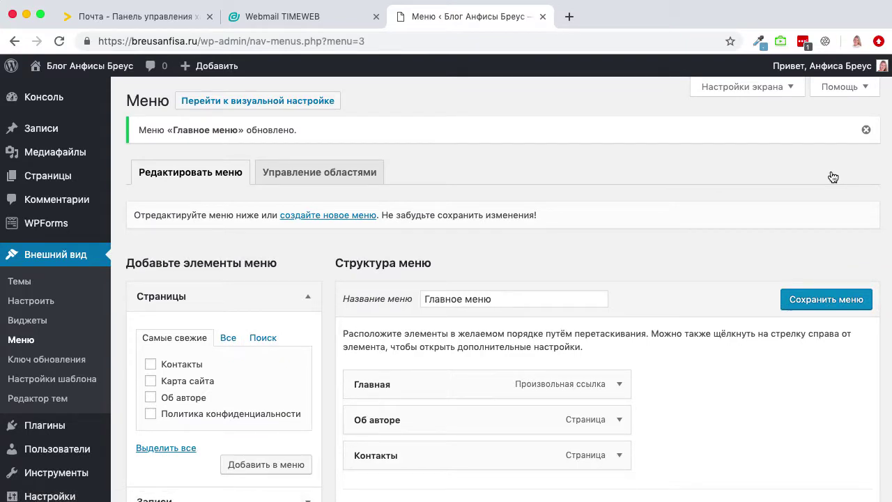
- Create a second navigation menu named "Меню в футер"
{"action": "left_click", "coordinate": [332, 215]}
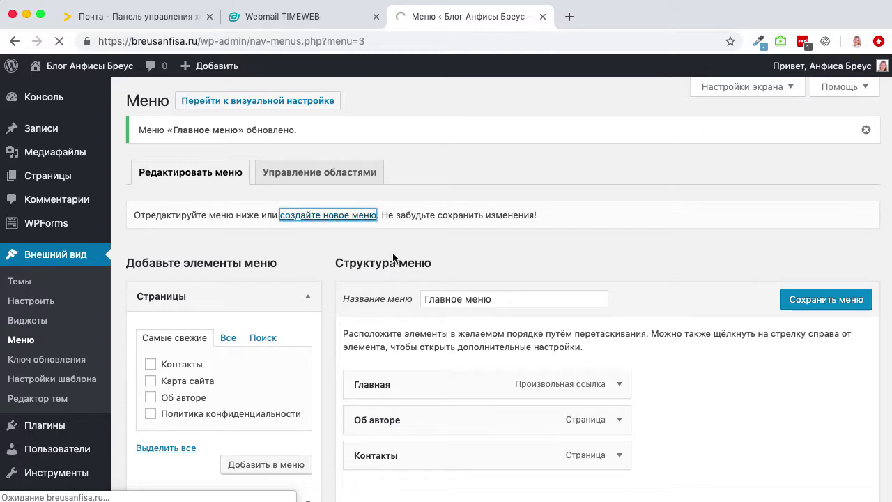
{"action": "left_click", "coordinate": [440, 256]}
{"action": "type", "text": "Vty"}
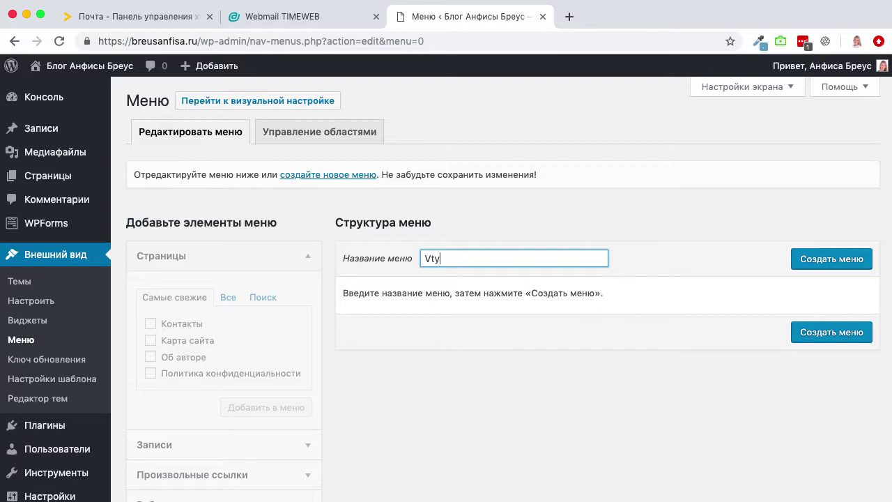
{"action": "key", "text": "Return"}
{"action": "type", "text": "Меню"}
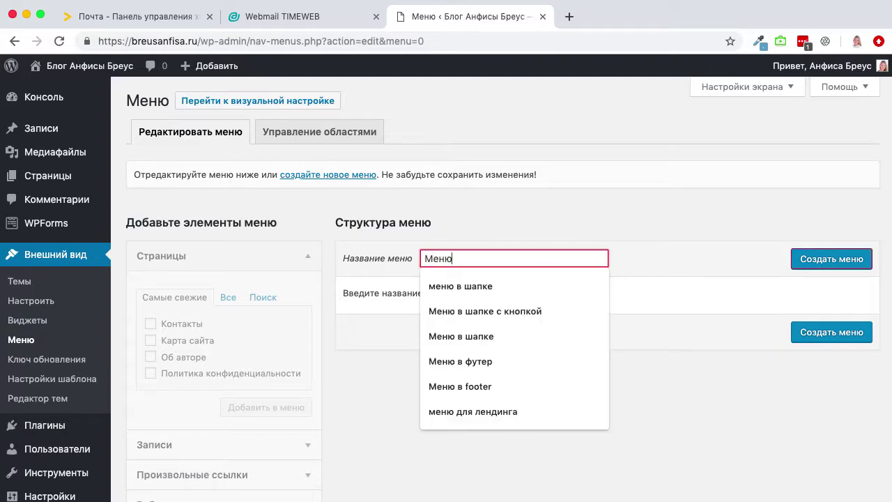
{"action": "type", "text": " в футер"}
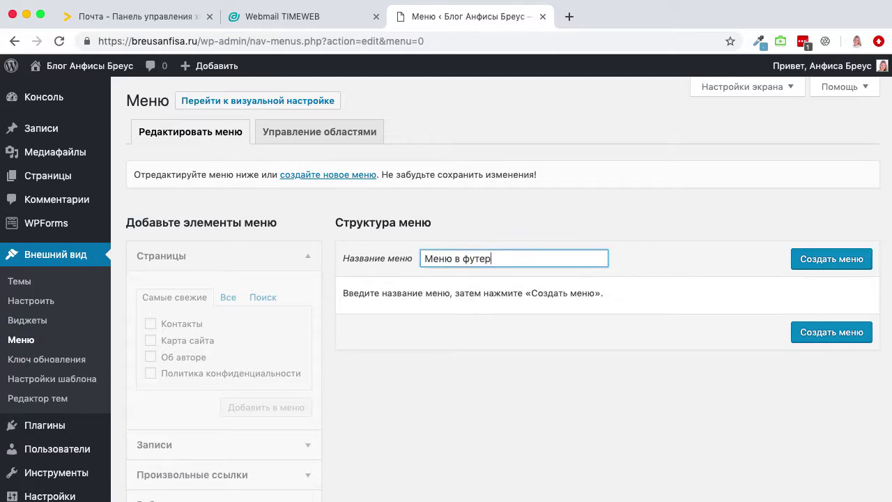
{"action": "left_click", "coordinate": [825, 260]}
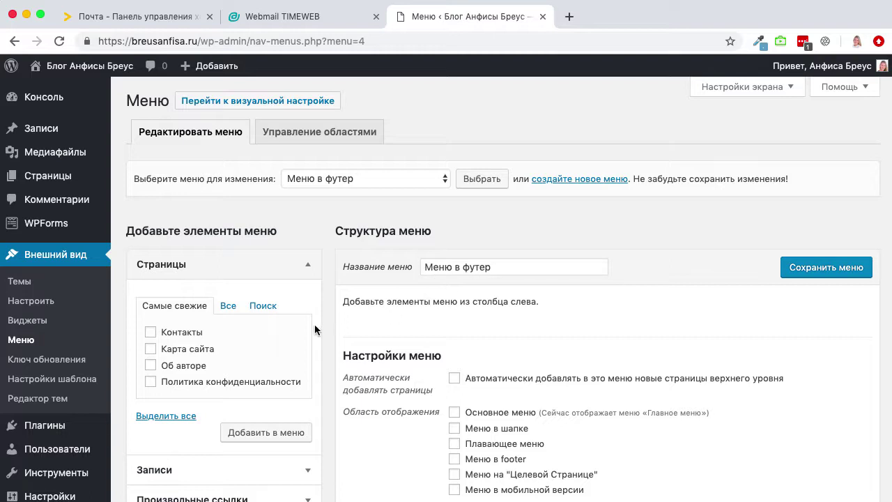
- Add the pages Главная, Карта сайта, Контакты, Об авторе and Политика конфиденциальности to the footer menu
{"action": "left_click", "coordinate": [229, 309]}
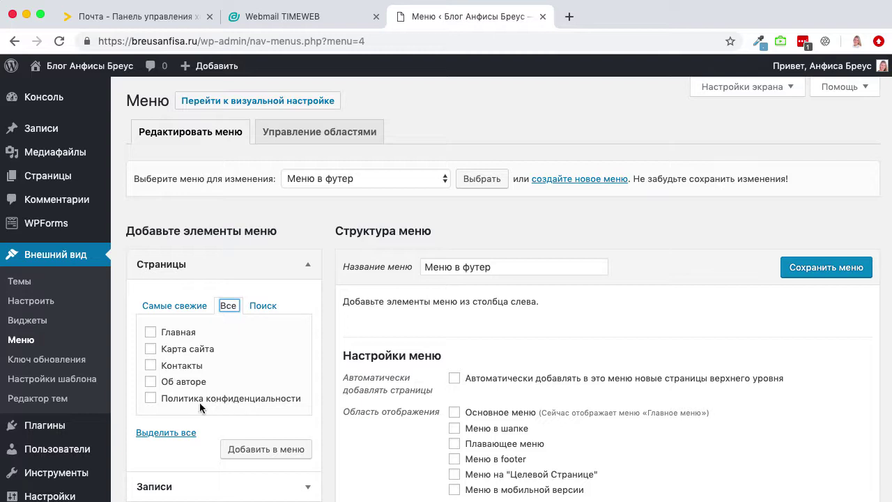
{"action": "left_click", "coordinate": [154, 402]}
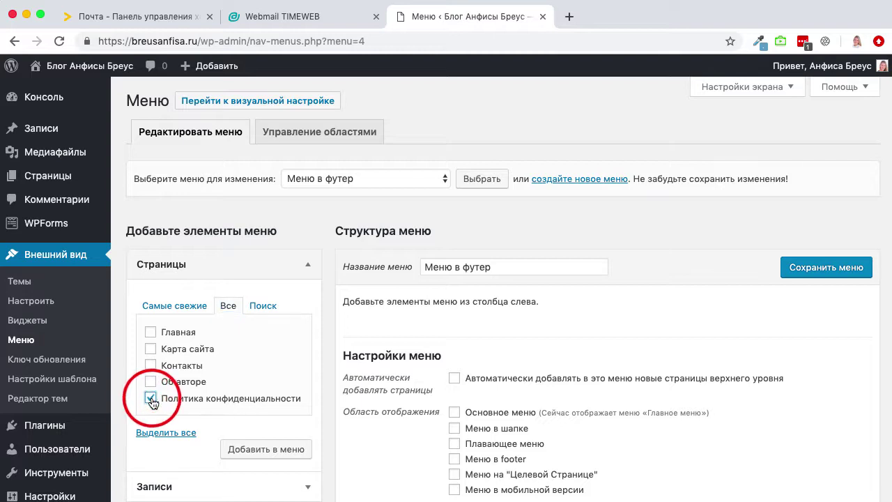
{"action": "left_click", "coordinate": [152, 350]}
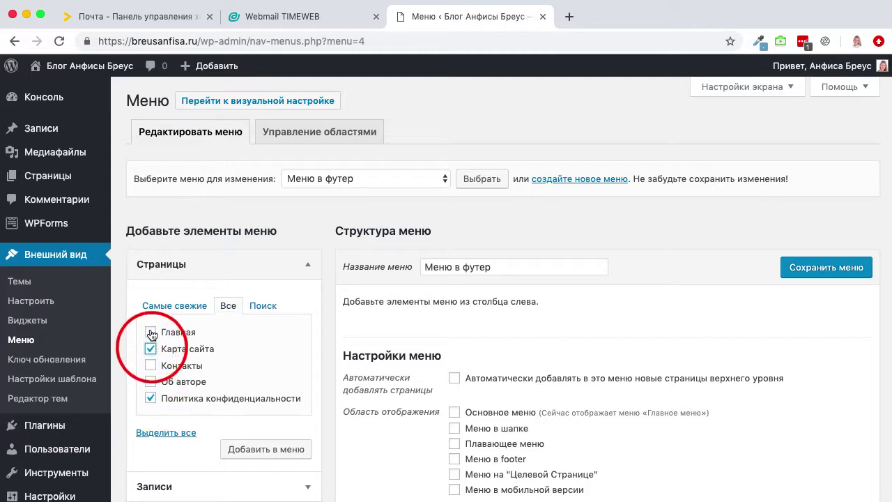
{"action": "left_click", "coordinate": [151, 332]}
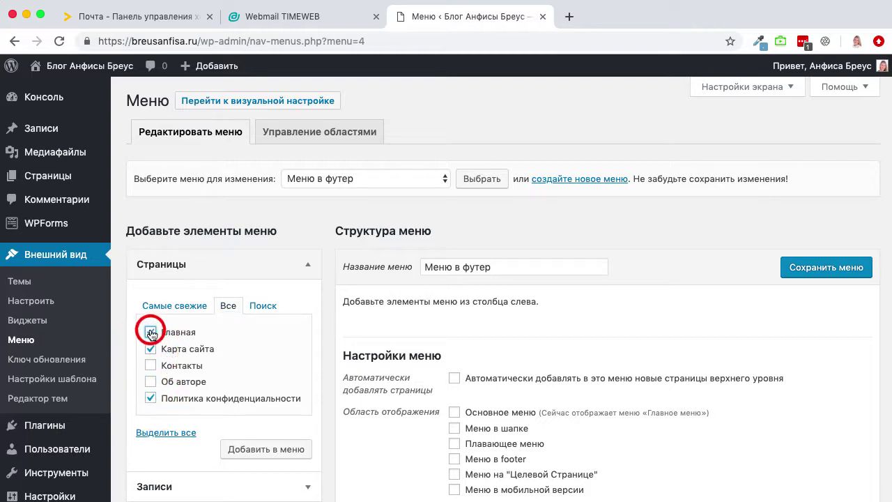
{"action": "left_click", "coordinate": [151, 365]}
{"action": "left_click", "coordinate": [150, 382]}
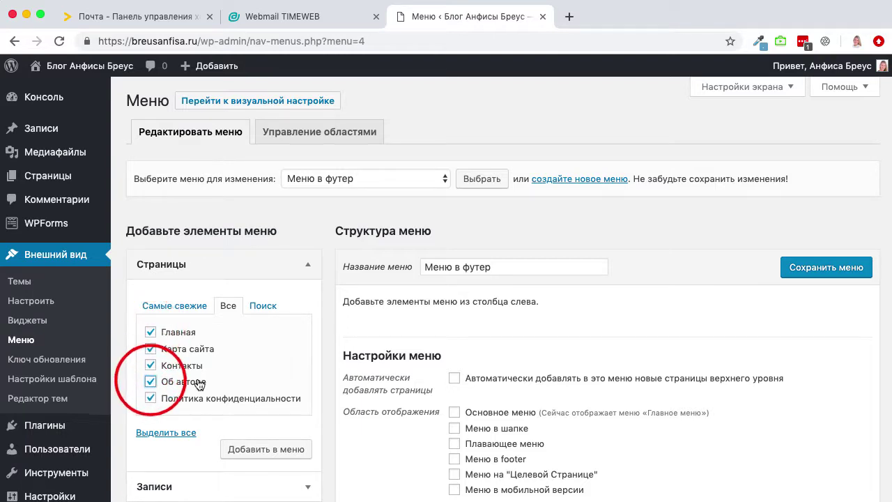
{"action": "left_click", "coordinate": [263, 452]}
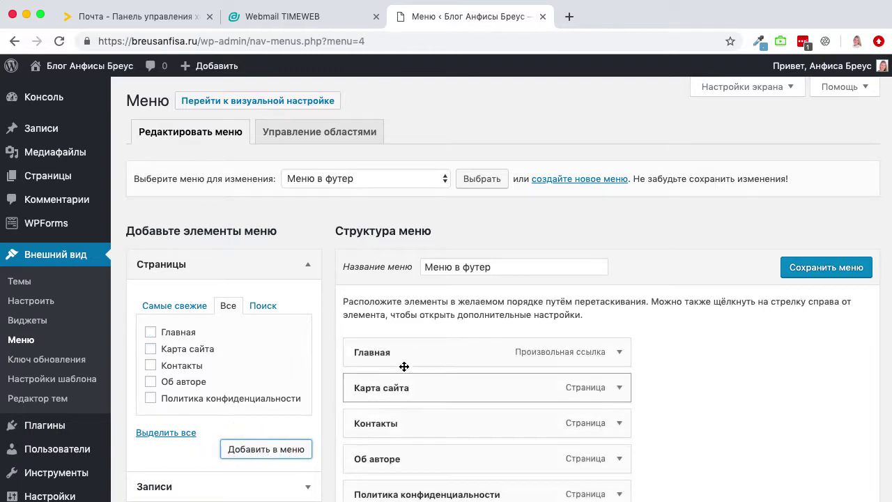
- Reorder the footer menu so Об авторе, Контакты and Карта сайта follow Главная in that order
{"action": "scroll", "coordinate": [352, 392], "scroll_direction": "down", "scroll_amount": 2}
{"action": "left_click", "coordinate": [376, 398]}
{"action": "left_click_drag", "start_coordinate": [376, 398], "coordinate": [381, 344]}
{"action": "left_click_drag", "start_coordinate": [391, 399], "coordinate": [365, 362]}
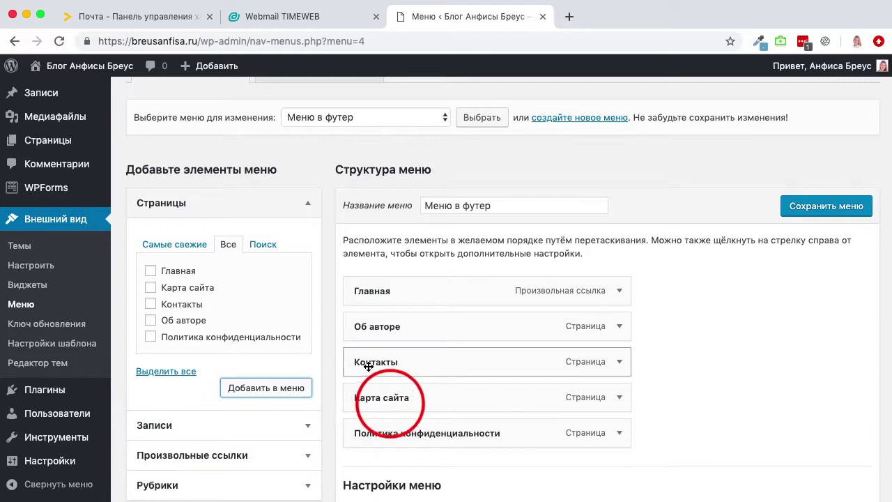
- Assign the footer menu to the "Меню в footer" display location and save it
{"action": "scroll", "coordinate": [518, 385], "scroll_direction": "down", "scroll_amount": 5}
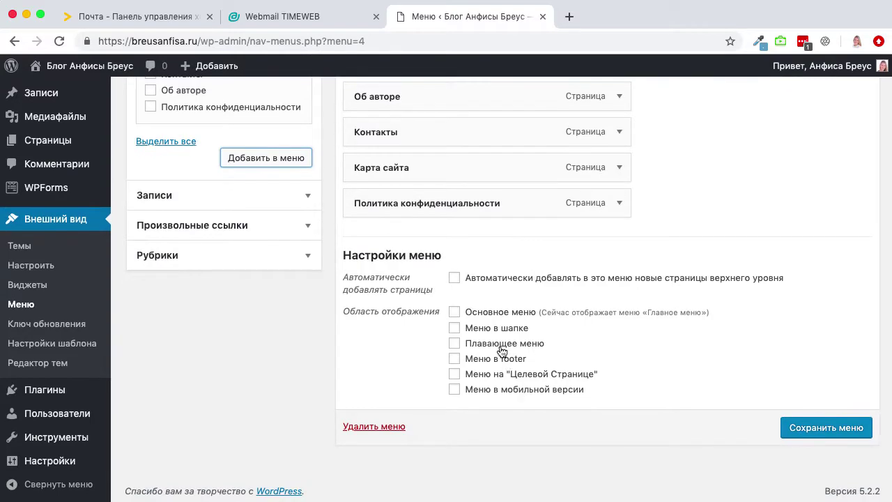
{"action": "left_click", "coordinate": [454, 359]}
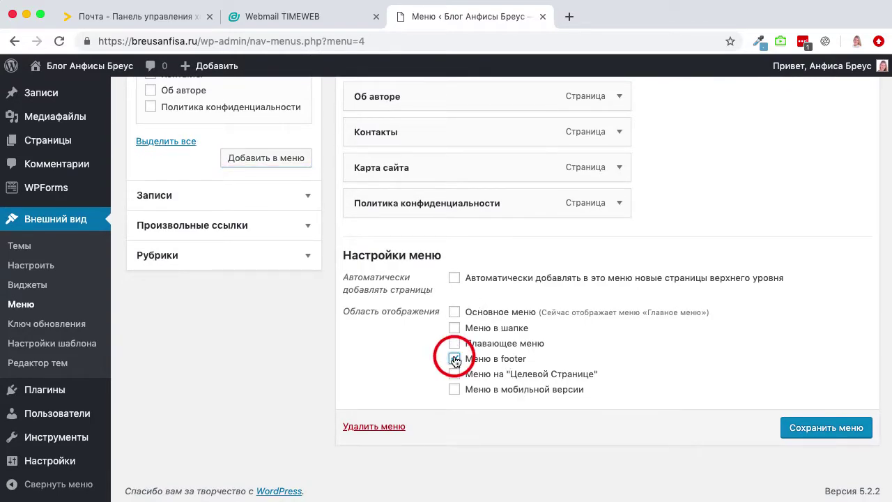
{"action": "left_click", "coordinate": [836, 433]}
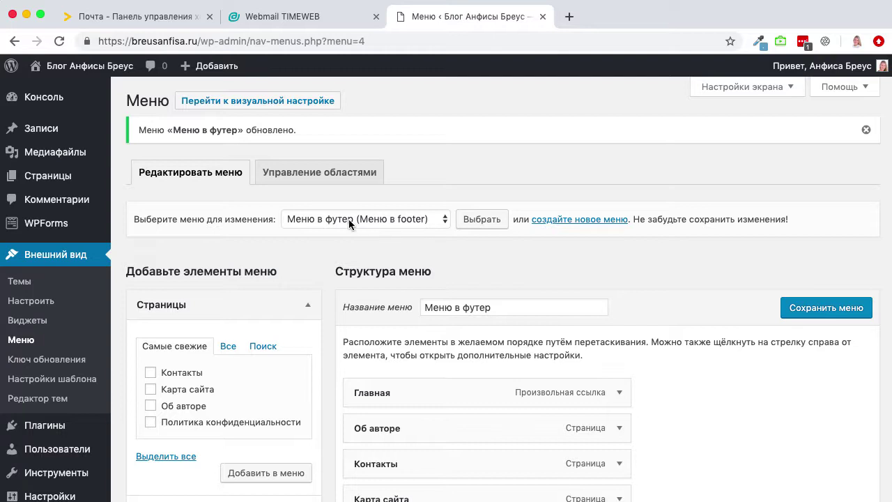
{"action": "left_click", "coordinate": [439, 220]}
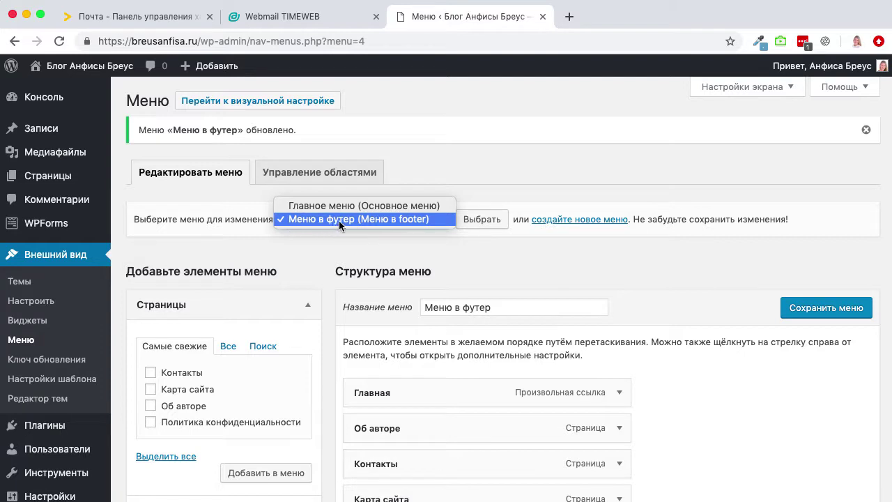
{"action": "left_click", "coordinate": [556, 228]}
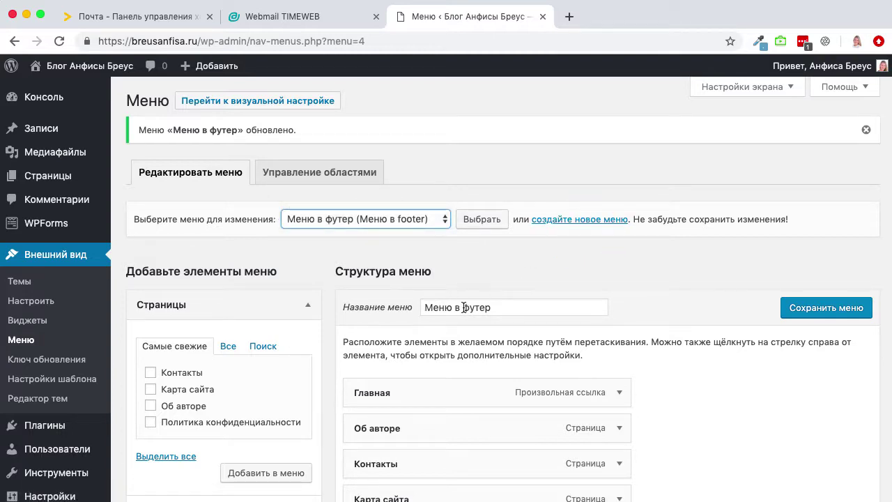
{"action": "scroll", "coordinate": [359, 390], "scroll_direction": "down", "scroll_amount": 3}
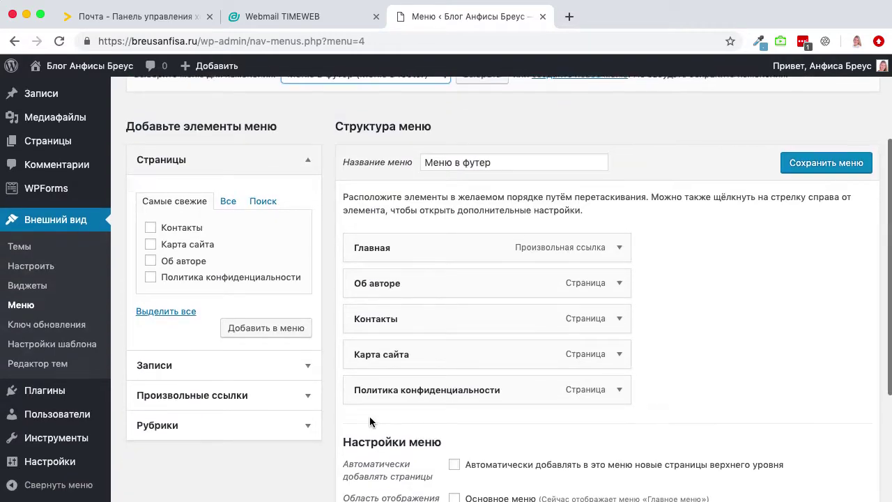
{"action": "scroll", "coordinate": [369, 421], "scroll_direction": "up", "scroll_amount": 3}
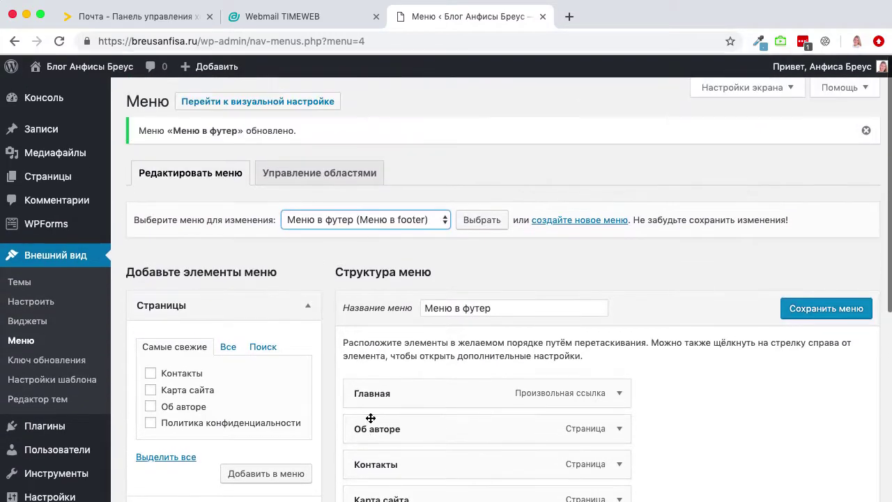
- Load the menu "Главное меню" for editing in place of the footer menu
{"action": "left_click", "coordinate": [444, 220]}
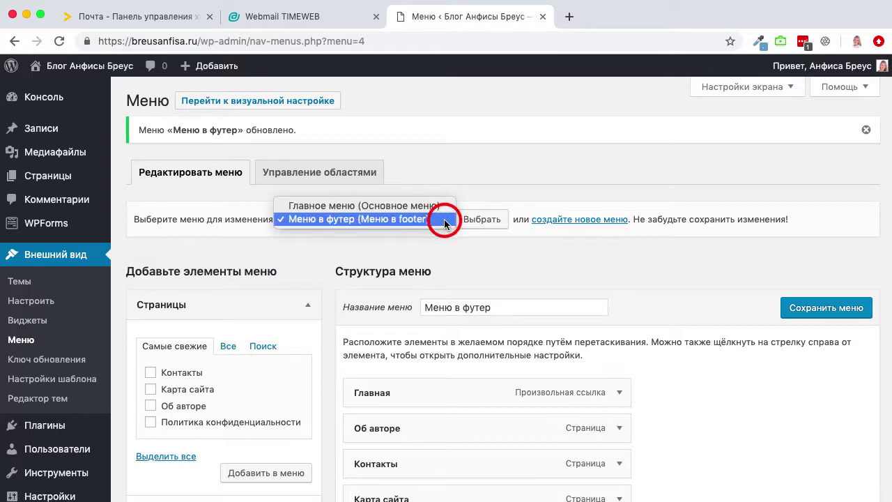
{"action": "left_click", "coordinate": [485, 261]}
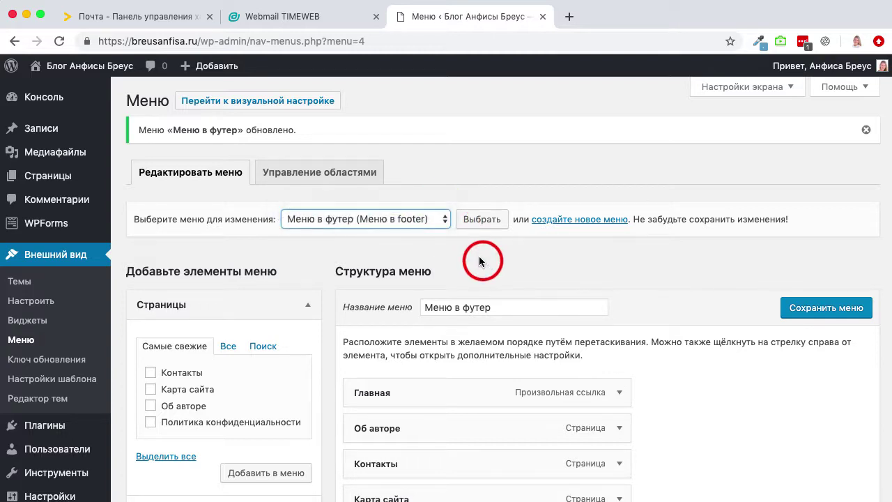
{"action": "left_click", "coordinate": [446, 213]}
{"action": "left_click", "coordinate": [367, 207]}
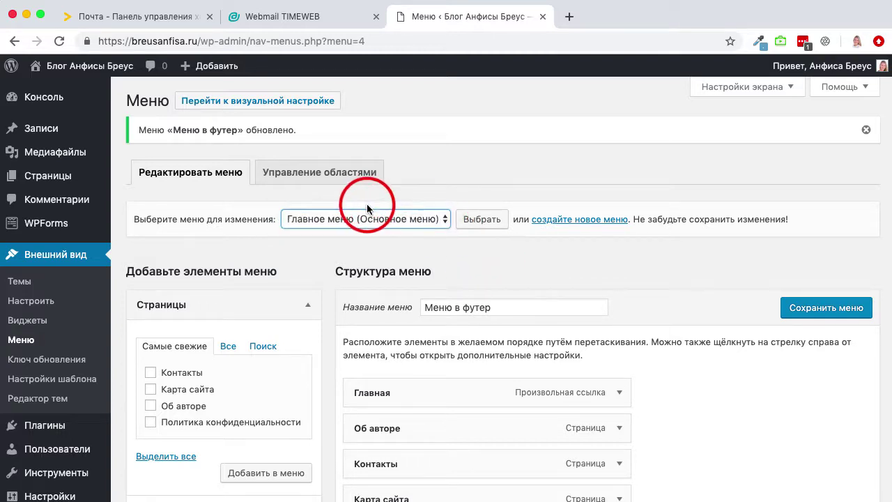
{"action": "left_click", "coordinate": [482, 220]}
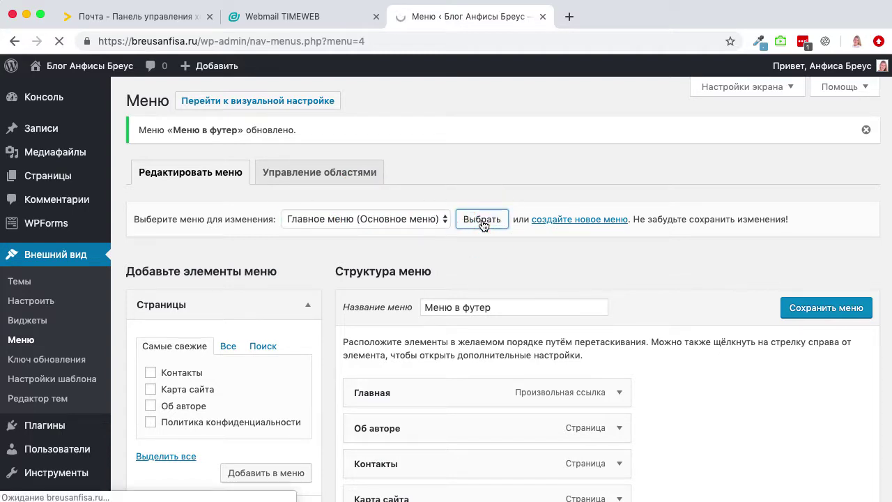
- Assign the main menu to the additional display location "Меню в мобильной версии" and save the menu
{"action": "scroll", "coordinate": [525, 346], "scroll_direction": "down", "scroll_amount": 5}
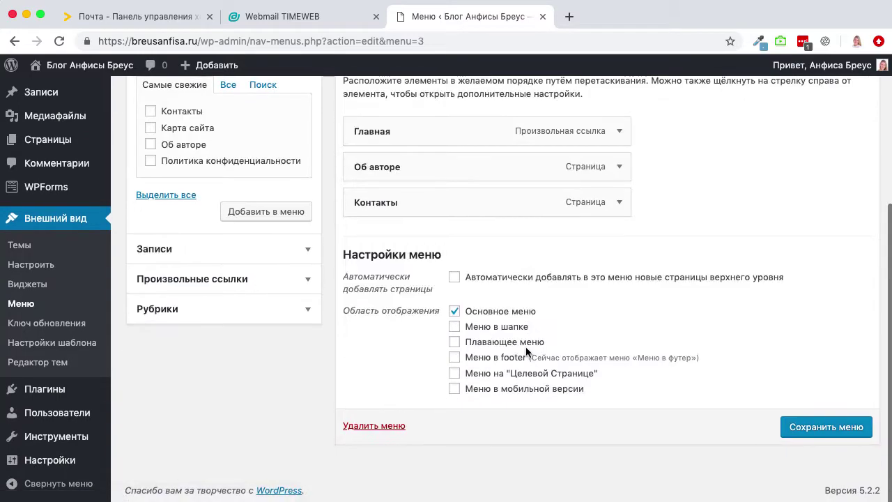
{"action": "left_click", "coordinate": [454, 389]}
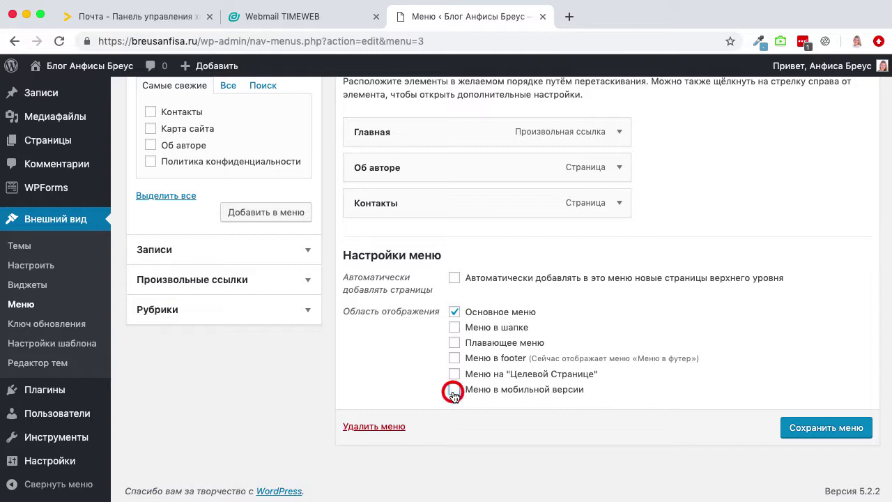
{"action": "left_click", "coordinate": [845, 434]}
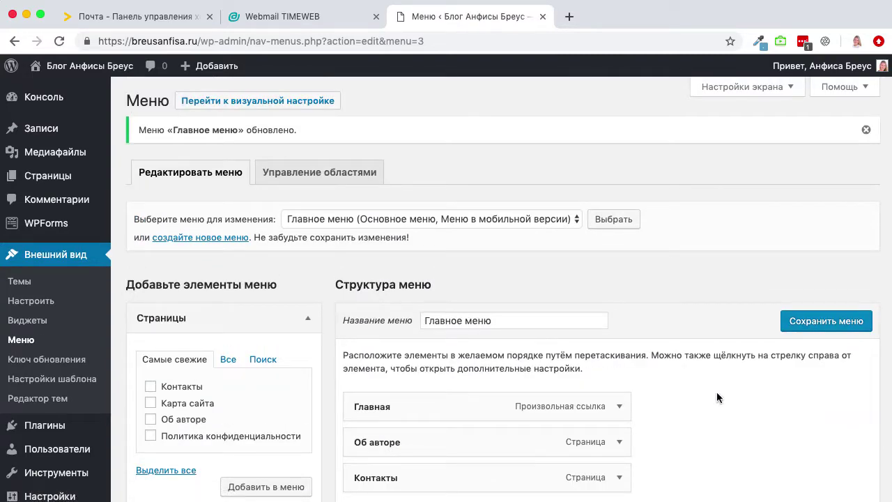
- Review each display location available for the main menu, from Основное меню to Меню в мобильной версии, and save the menu again
{"action": "scroll", "coordinate": [716, 392], "scroll_direction": "down", "scroll_amount": 10}
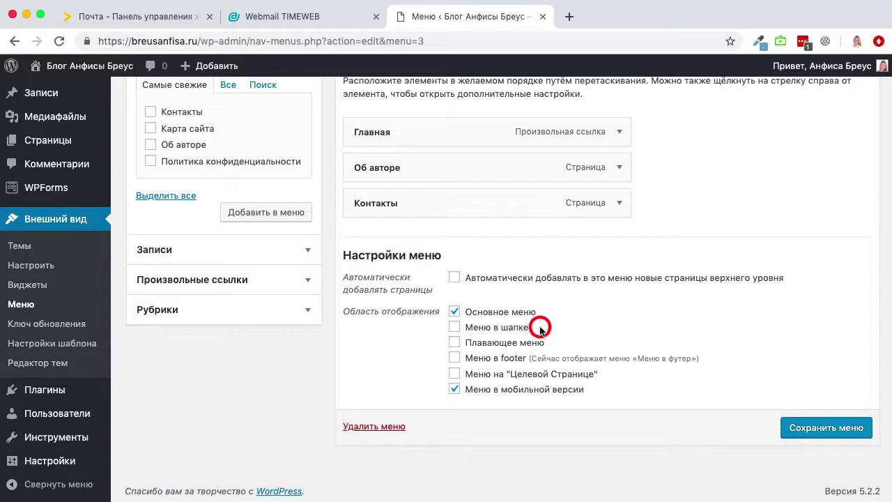
{"action": "left_click_drag", "start_coordinate": [541, 329], "coordinate": [457, 324]}
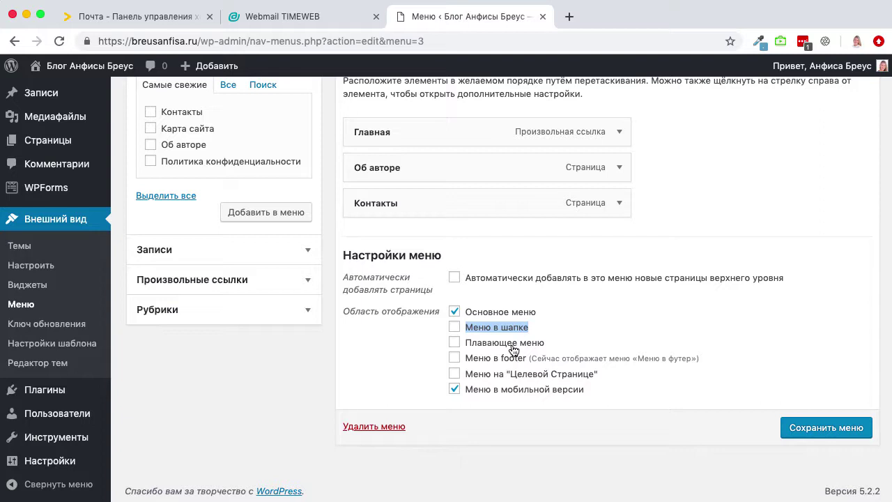
{"action": "left_click_drag", "start_coordinate": [560, 342], "coordinate": [466, 347]}
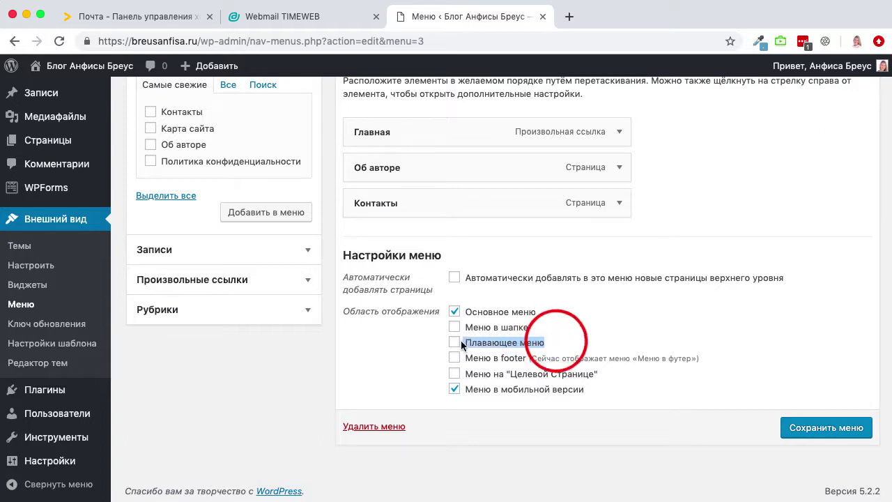
{"action": "left_click_drag", "start_coordinate": [631, 373], "coordinate": [464, 374]}
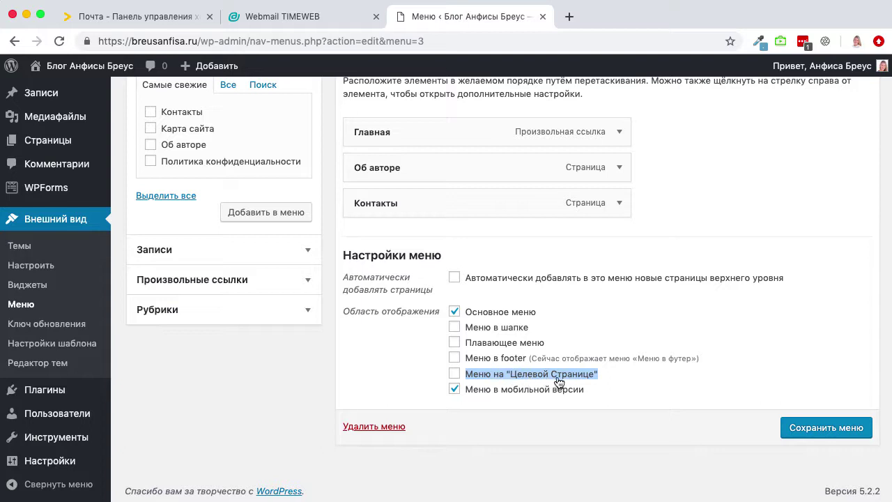
{"action": "left_click_drag", "start_coordinate": [466, 313], "coordinate": [536, 313]}
{"action": "left_click_drag", "start_coordinate": [584, 390], "coordinate": [463, 390]}
{"action": "left_click_drag", "start_coordinate": [526, 359], "coordinate": [465, 359]}
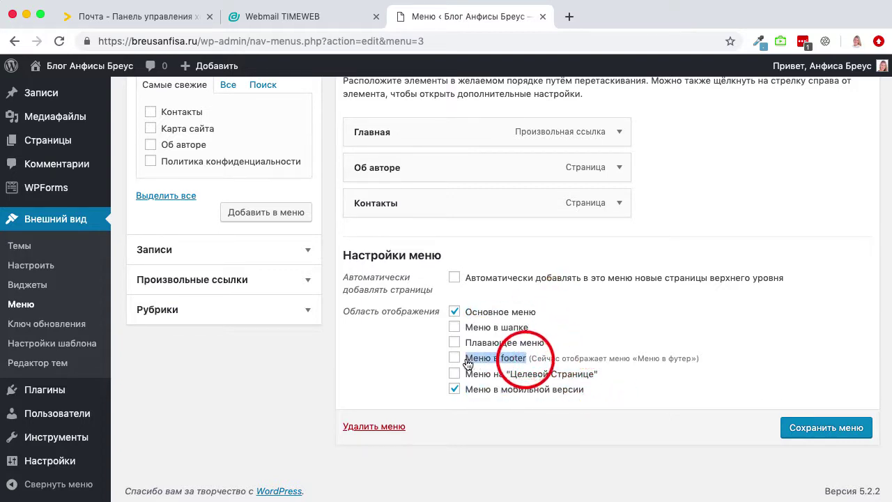
{"action": "left_click", "coordinate": [825, 429]}
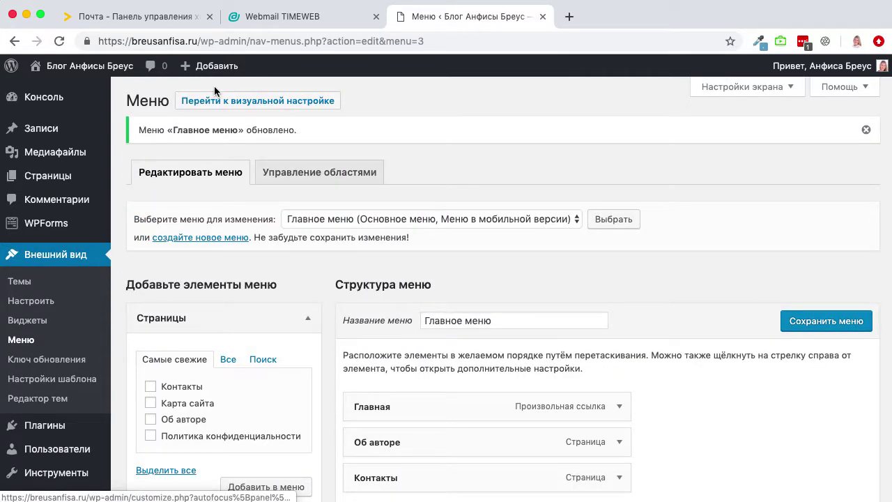
- Open the live blog in a new browser tab and switch to it
{"action": "mouse_move", "coordinate": [63, 70]}
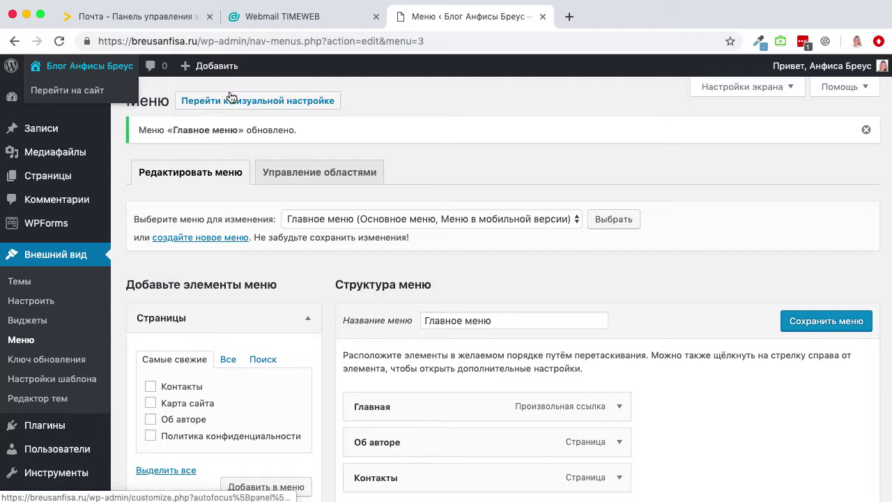
{"action": "right_click", "coordinate": [70, 71]}
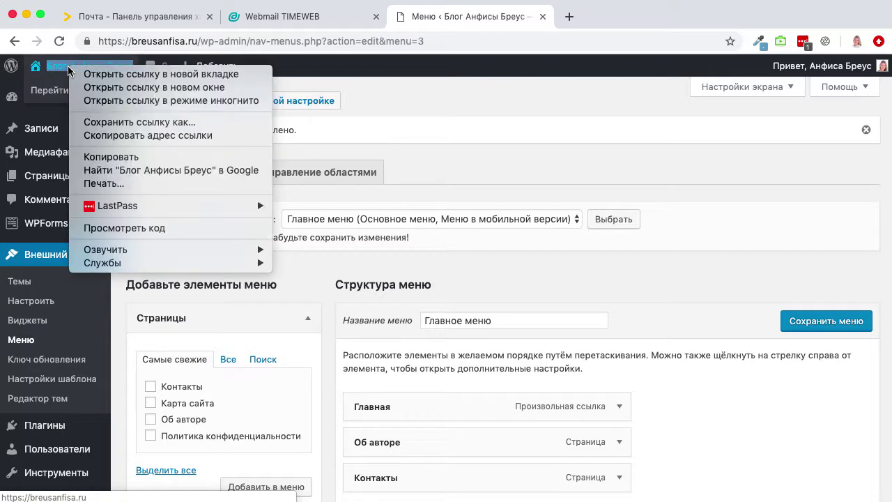
{"action": "left_click", "coordinate": [94, 75]}
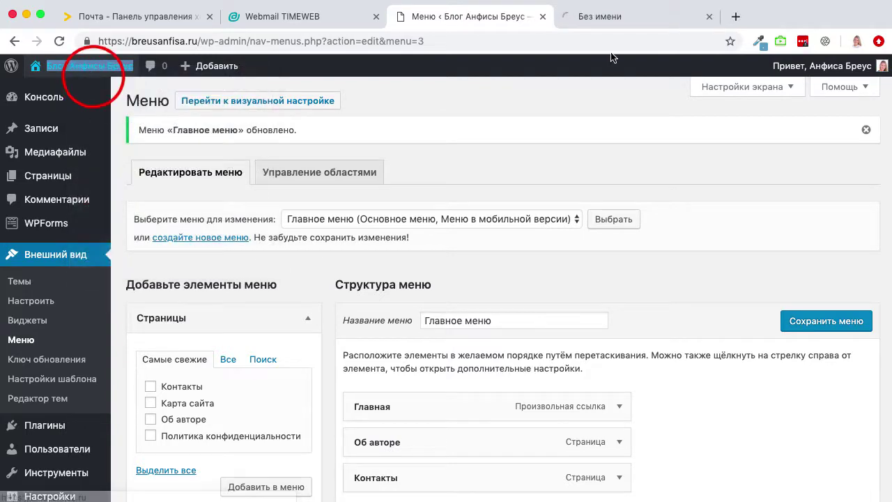
{"action": "left_click", "coordinate": [618, 18]}
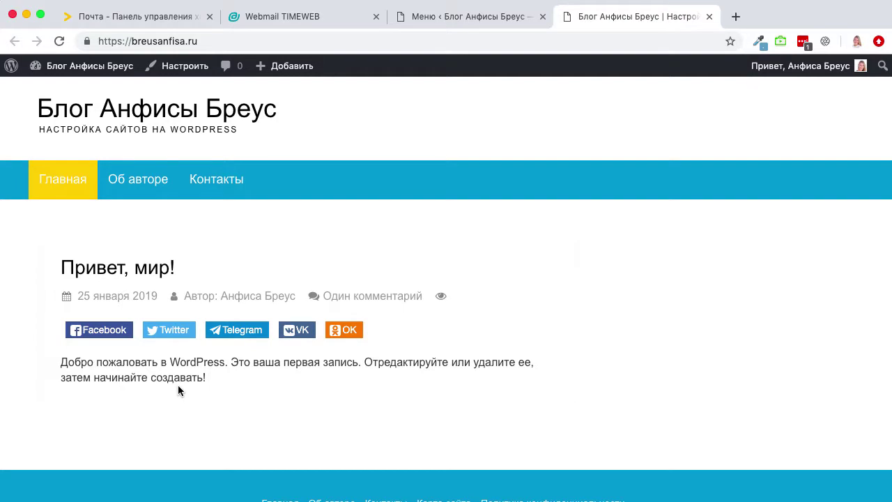
- Check the main menu links on the site by visiting the Об авторе and Контакты pages
{"action": "left_click", "coordinate": [132, 184]}
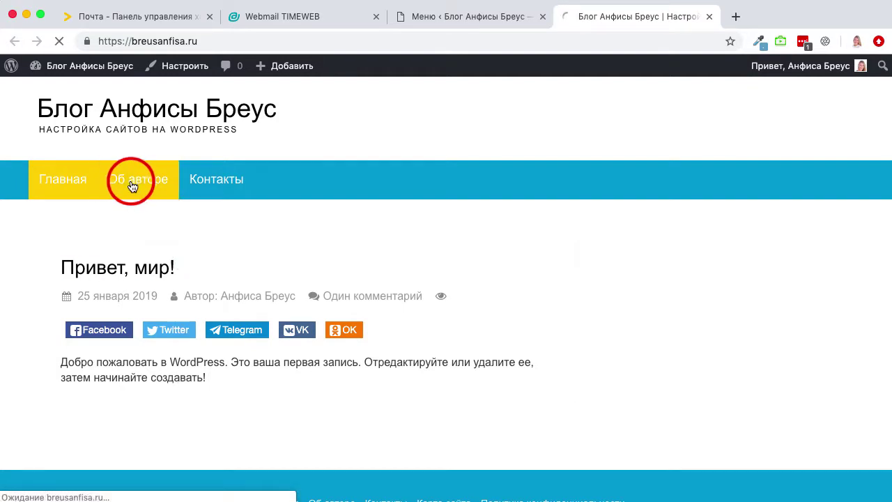
{"action": "scroll", "coordinate": [457, 326], "scroll_direction": "down", "scroll_amount": 3}
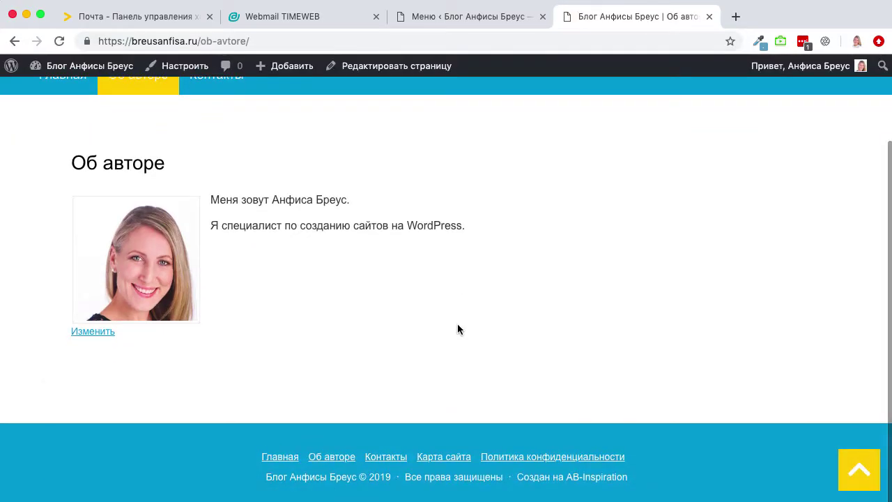
{"action": "scroll", "coordinate": [457, 329], "scroll_direction": "up", "scroll_amount": 3}
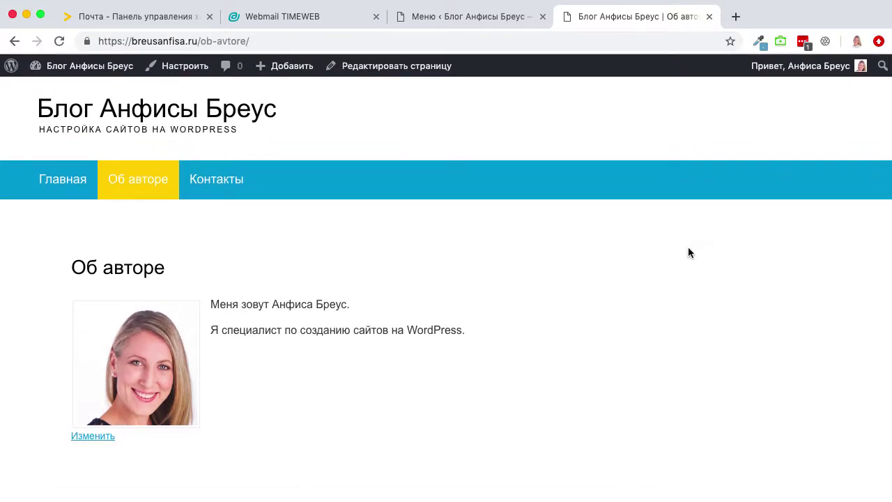
{"action": "left_click", "coordinate": [216, 180]}
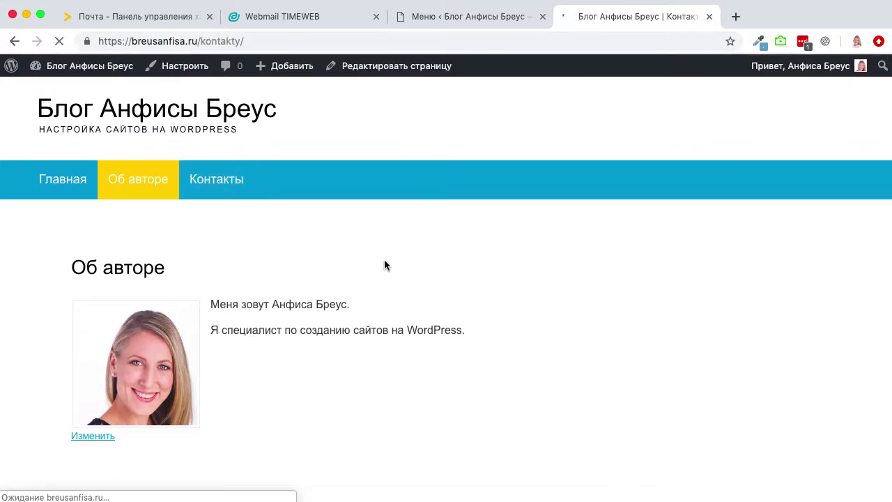
{"action": "scroll", "coordinate": [427, 329], "scroll_direction": "down", "scroll_amount": 3}
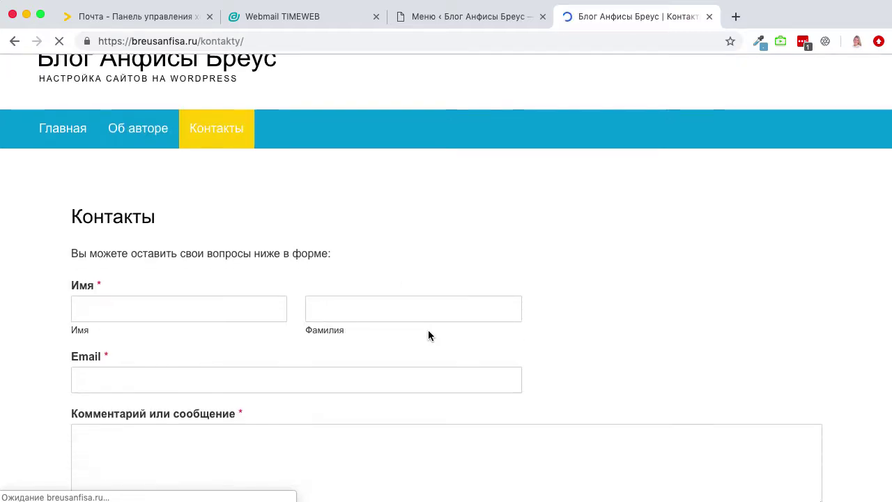
{"action": "scroll", "coordinate": [428, 331], "scroll_direction": "up", "scroll_amount": 3}
{"action": "scroll", "coordinate": [428, 331], "scroll_direction": "down", "scroll_amount": 3}
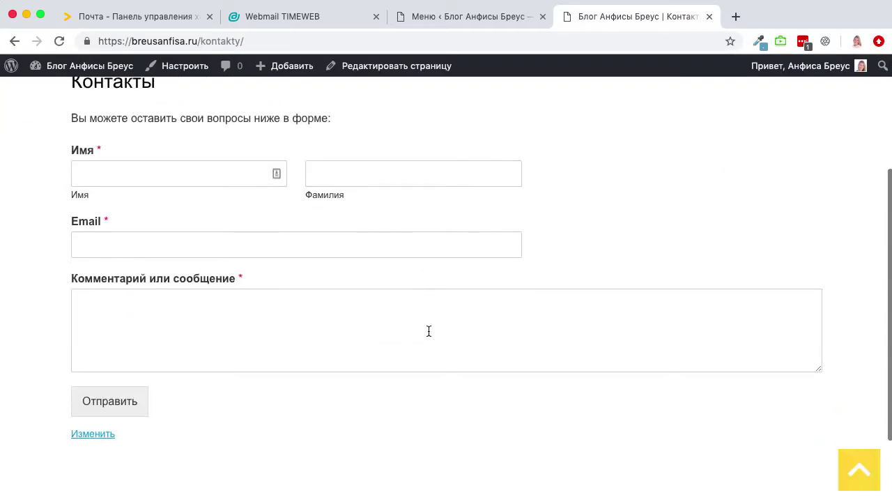
- Check the footer menu links by visiting the Карта сайта and Политика конфиденциальности pages and looking through their content
{"action": "scroll", "coordinate": [429, 331], "scroll_direction": "down", "scroll_amount": 3}
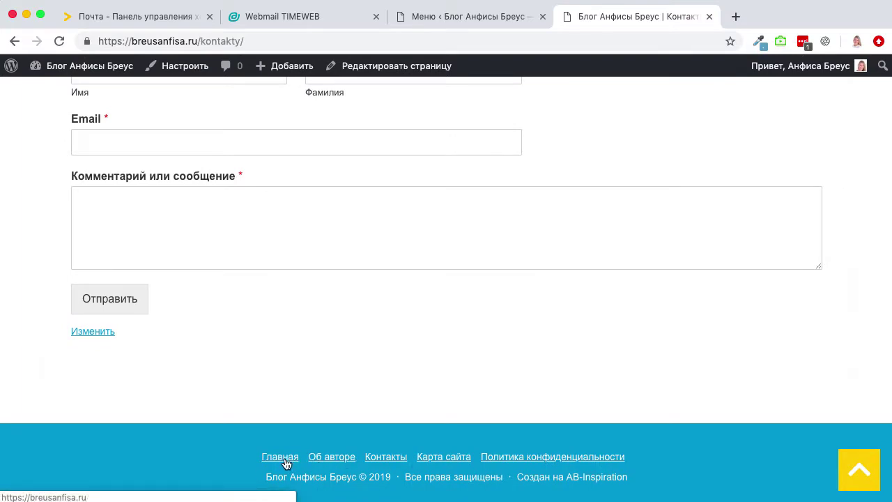
{"action": "left_click", "coordinate": [446, 460]}
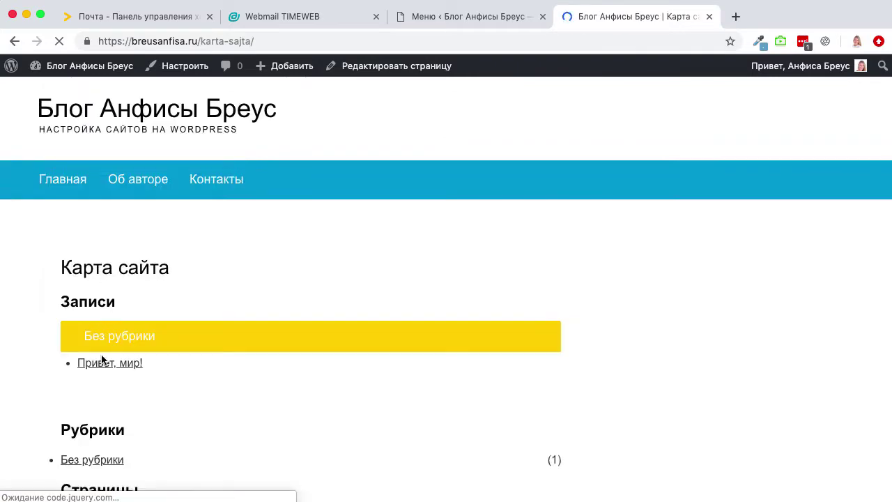
{"action": "scroll", "coordinate": [102, 359], "scroll_direction": "down", "scroll_amount": 4}
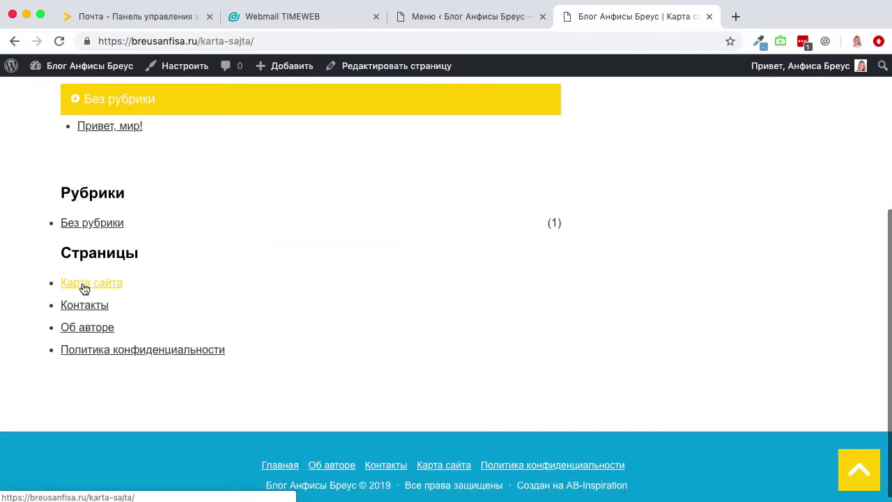
{"action": "scroll", "coordinate": [87, 314], "scroll_direction": "up", "scroll_amount": 3}
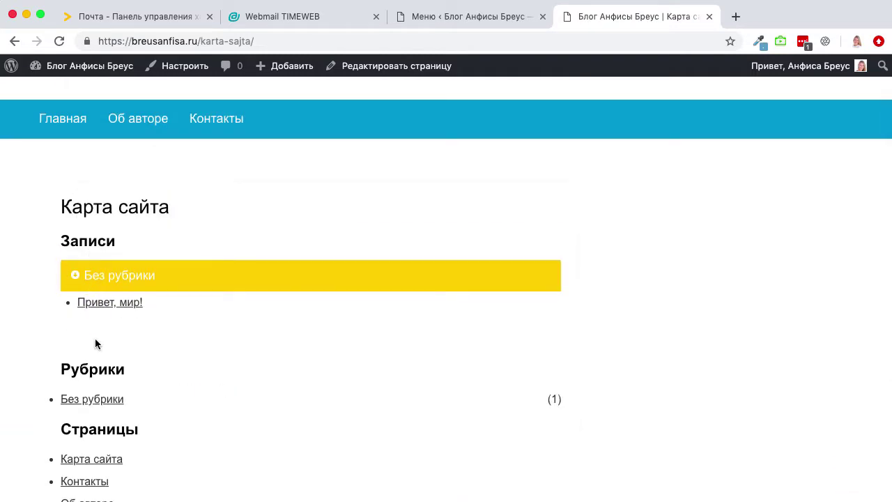
{"action": "scroll", "coordinate": [95, 343], "scroll_direction": "down", "scroll_amount": 3}
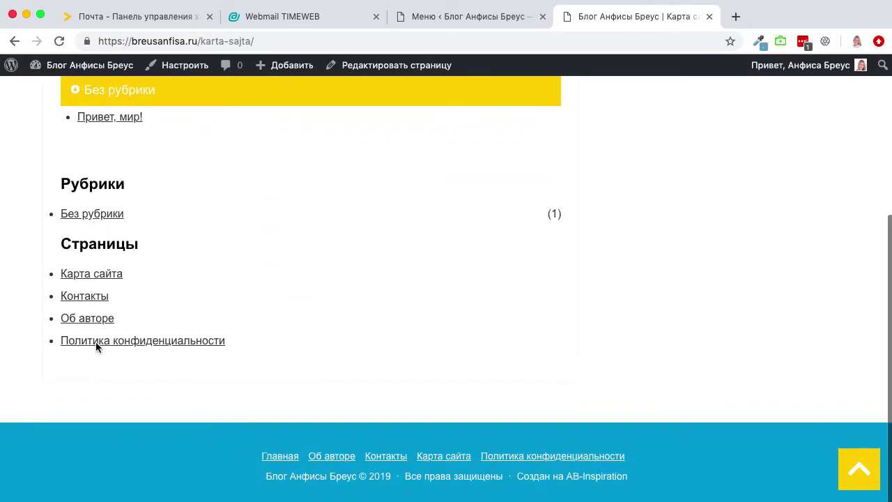
{"action": "left_click", "coordinate": [534, 458]}
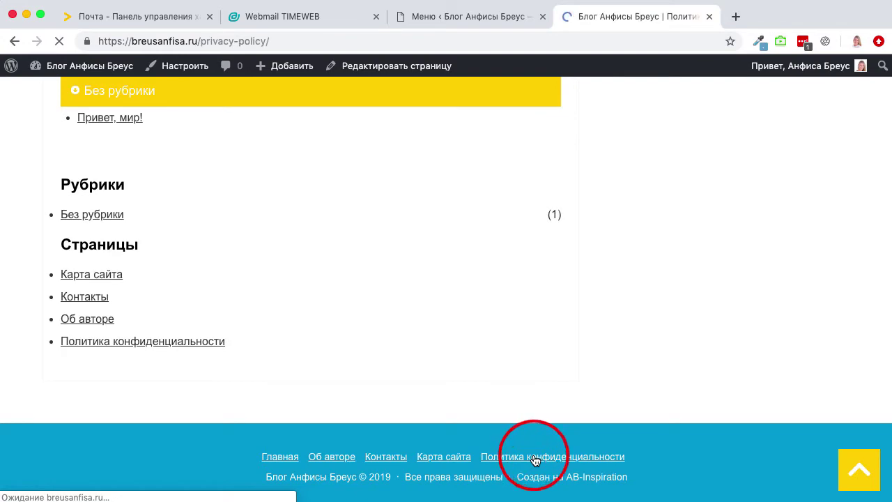
{"action": "scroll", "coordinate": [437, 355], "scroll_direction": "down", "scroll_amount": 15}
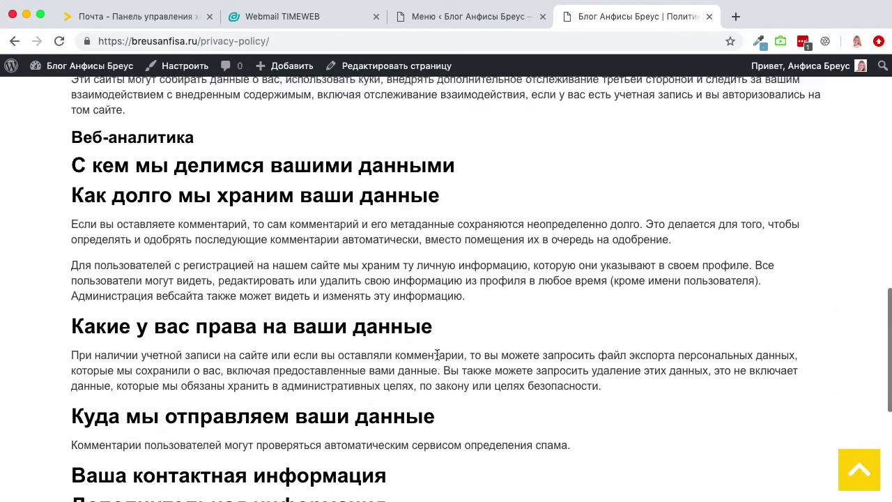